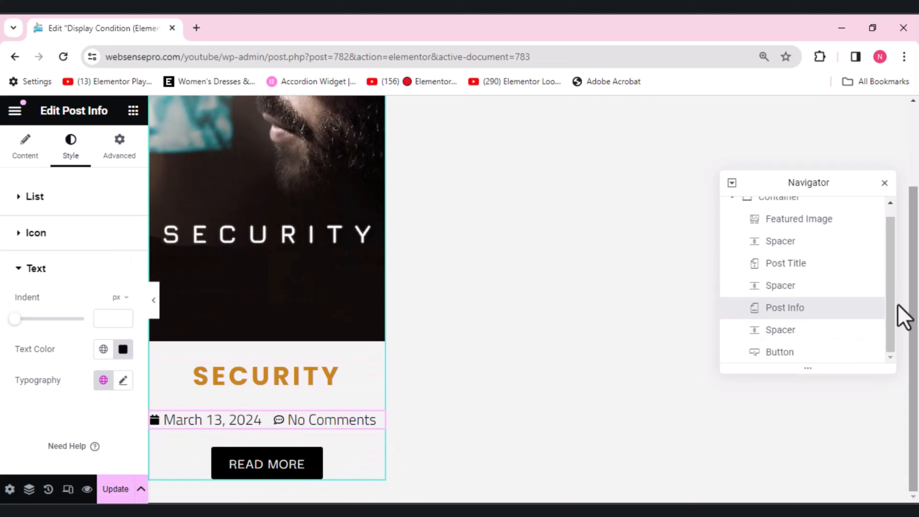
Step: Leave the loop template for the page, saving its changes, and close the Navigator
scroll(915, 310, "up", 3)
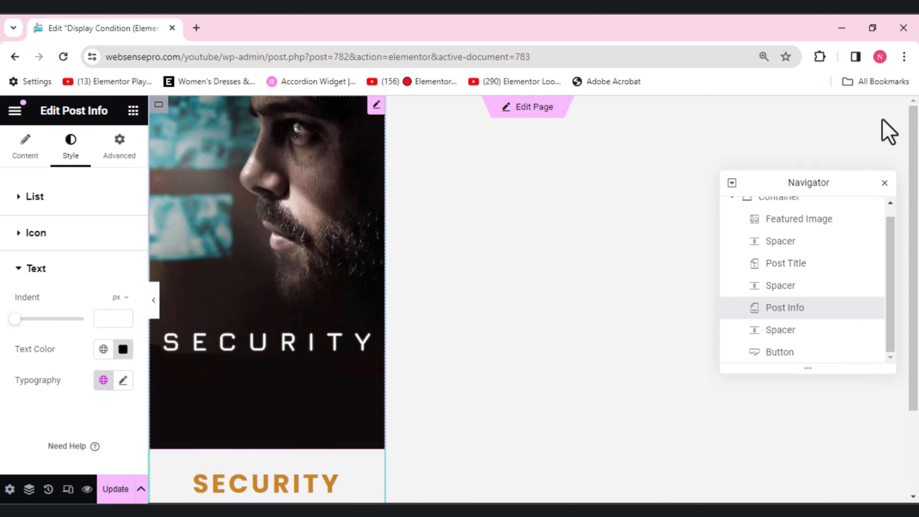
left_click(529, 115)
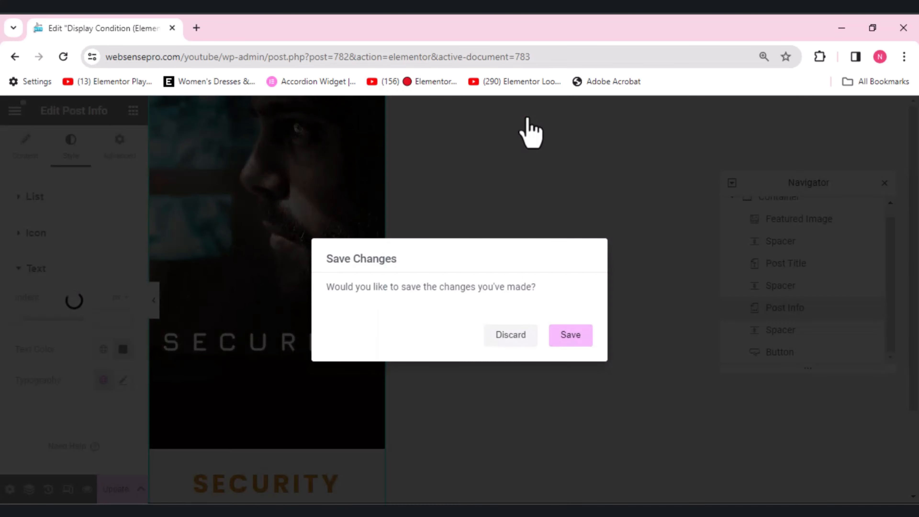
left_click(576, 336)
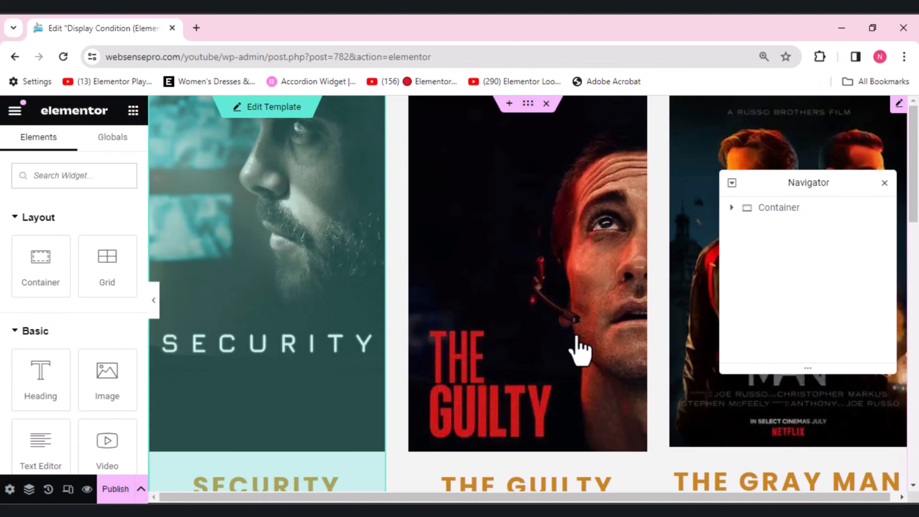
left_click(885, 184)
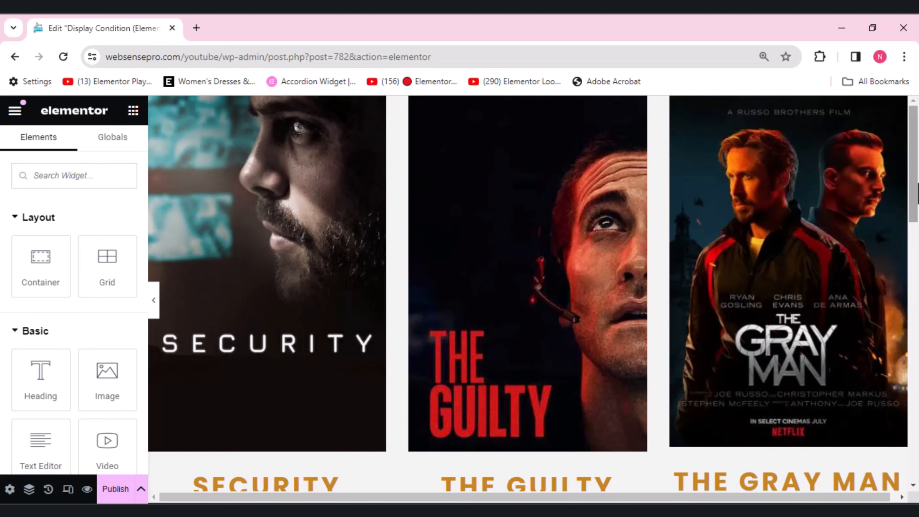
mouse_move(917, 183)
left_mouse_down()
mouse_move(918, 411)
mouse_move(917, 181)
left_mouse_up()
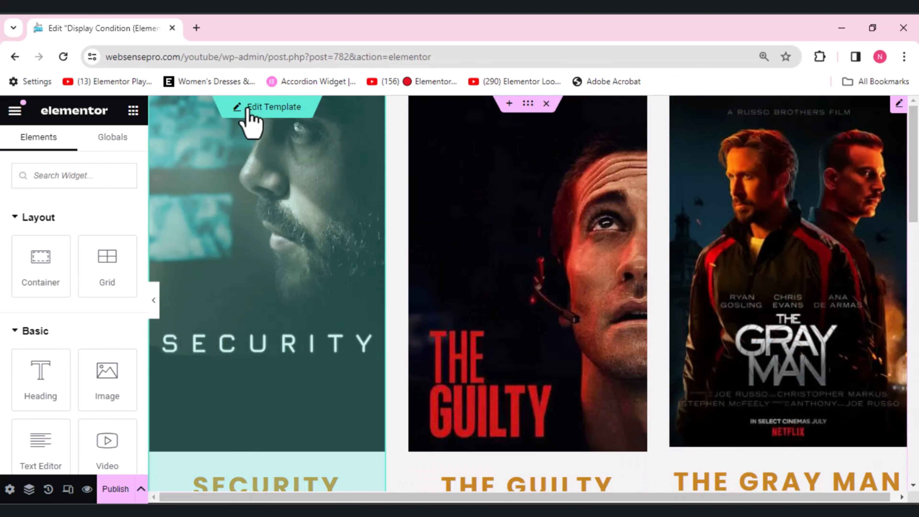
Step: Open the loop template for editing from the Security post and select its parent Container in the Navigator
left_click(248, 109)
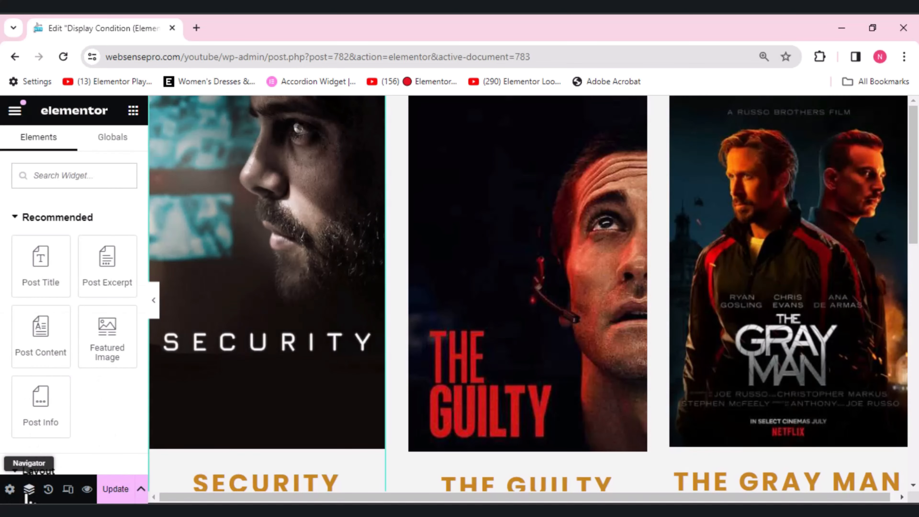
left_click(28, 491)
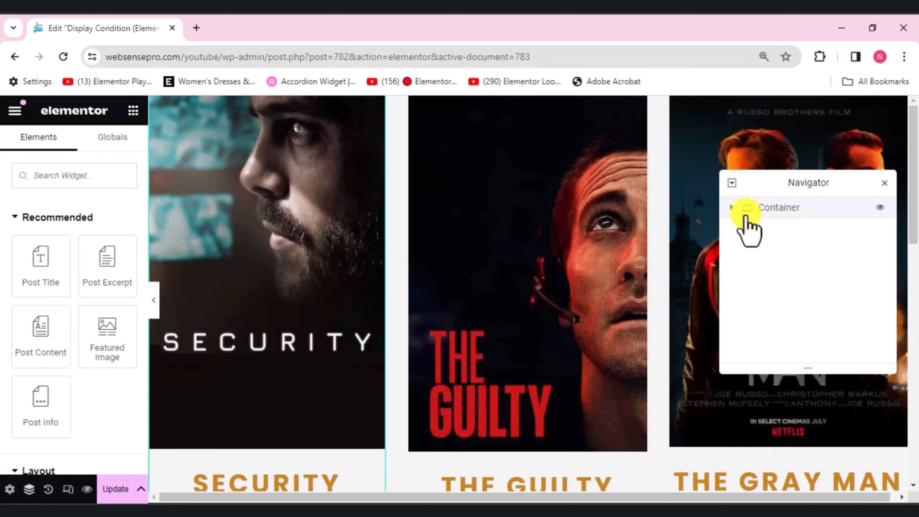
left_click(734, 210)
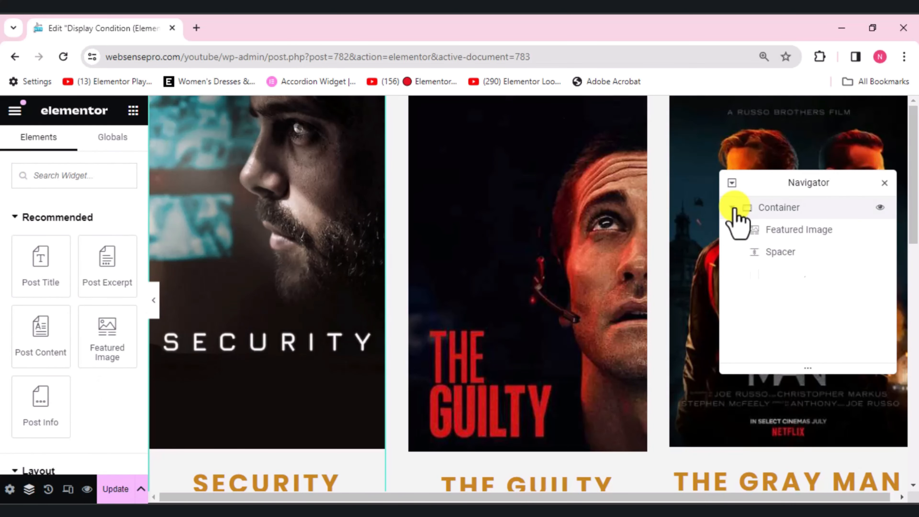
left_click(773, 210)
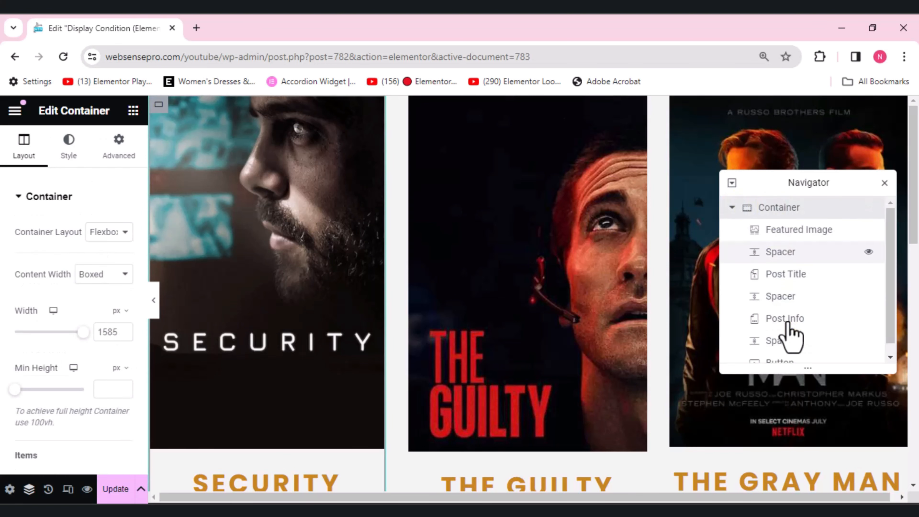
Step: Show the Display Conditions setting in the container's advanced options
left_click(123, 151)
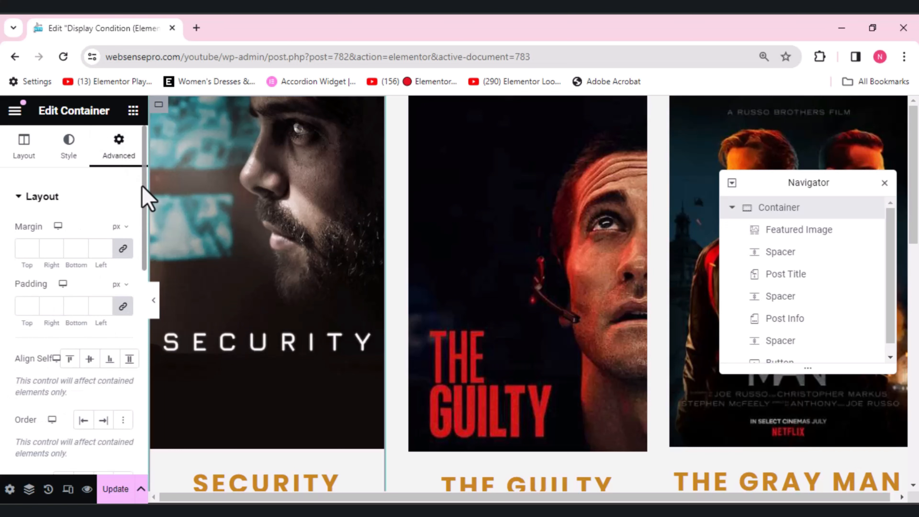
scroll(145, 197, "down", 5)
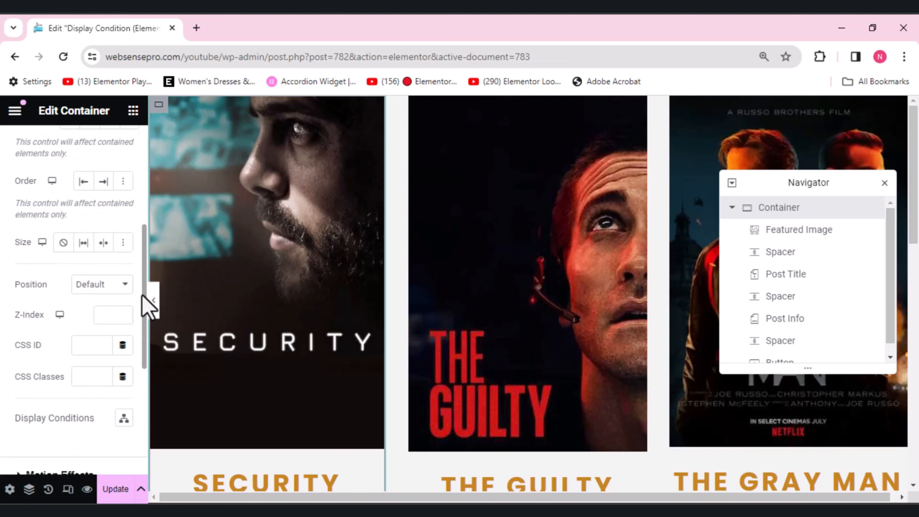
scroll(145, 312, "down", 3)
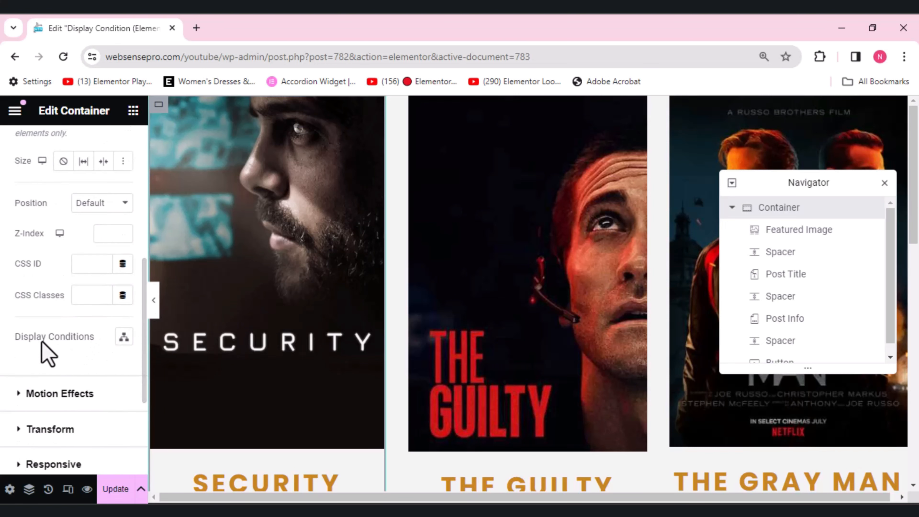
left_click(42, 340)
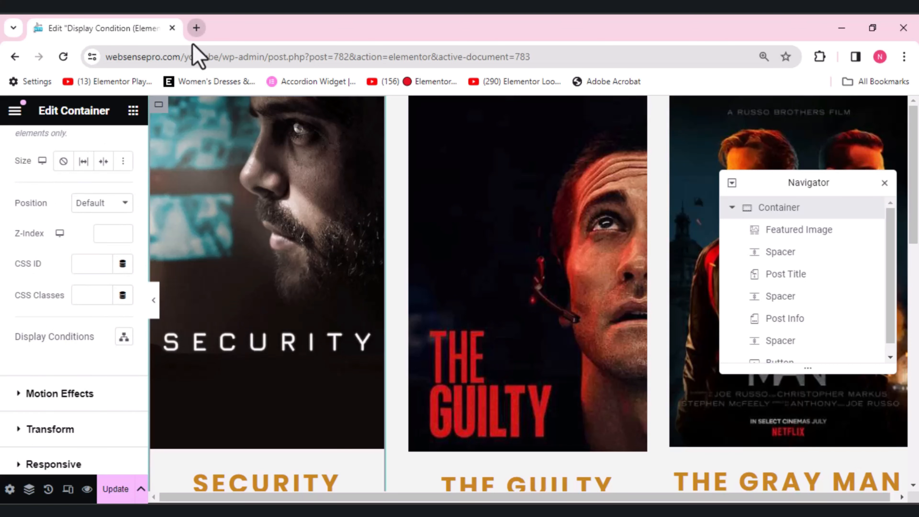
Step: Check the Display Conditions experiment's status in Elementor's Features settings in a new WordPress dashboard tab, and return to the template editor
left_click(196, 28)
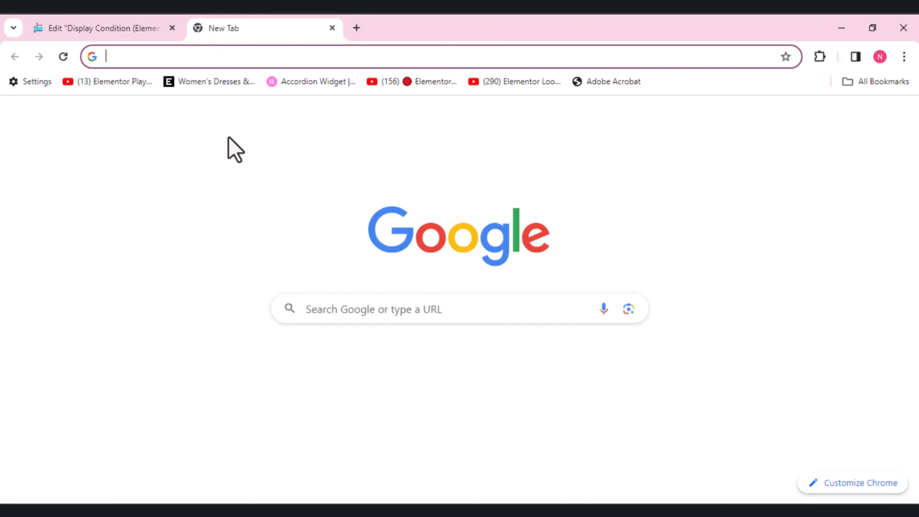
left_click(299, 384)
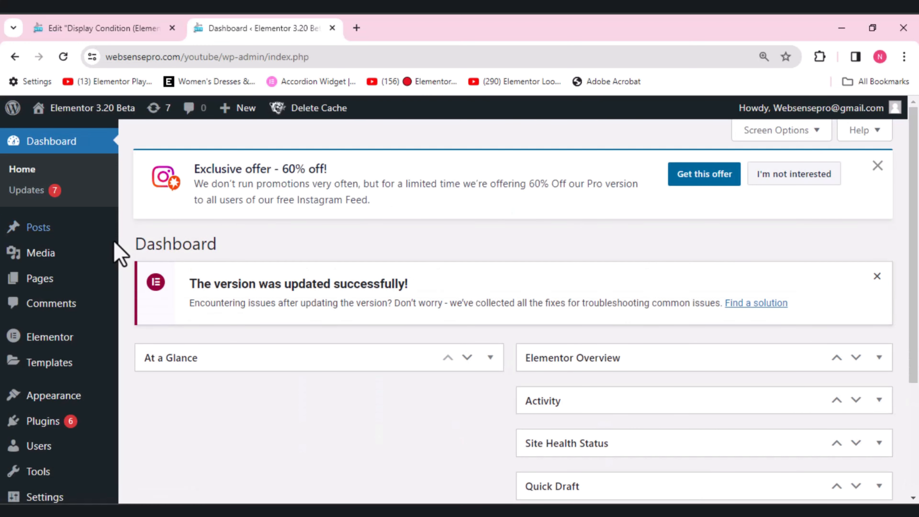
mouse_move(71, 329)
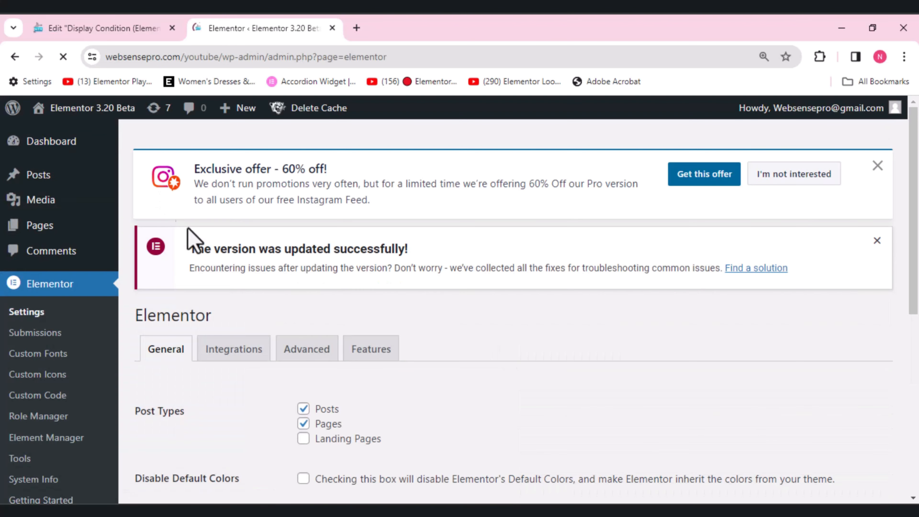
left_click(372, 371)
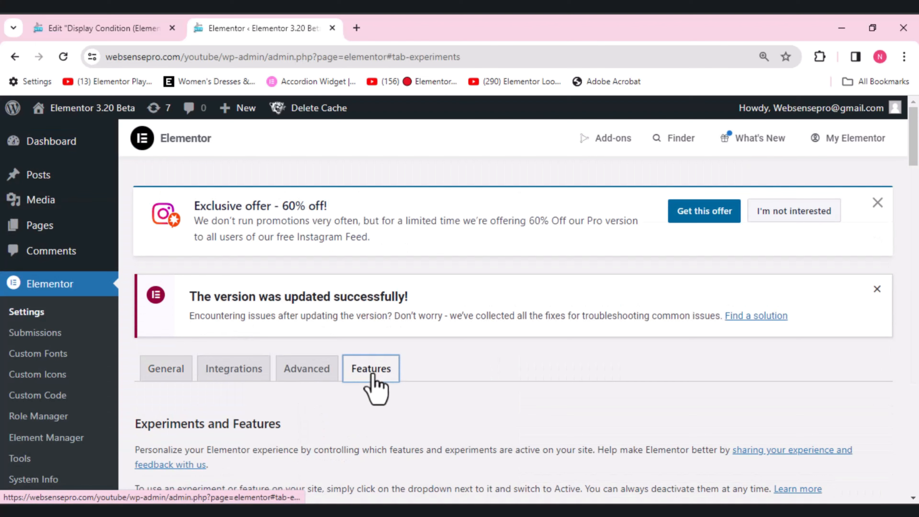
scroll(659, 261, "down", 10)
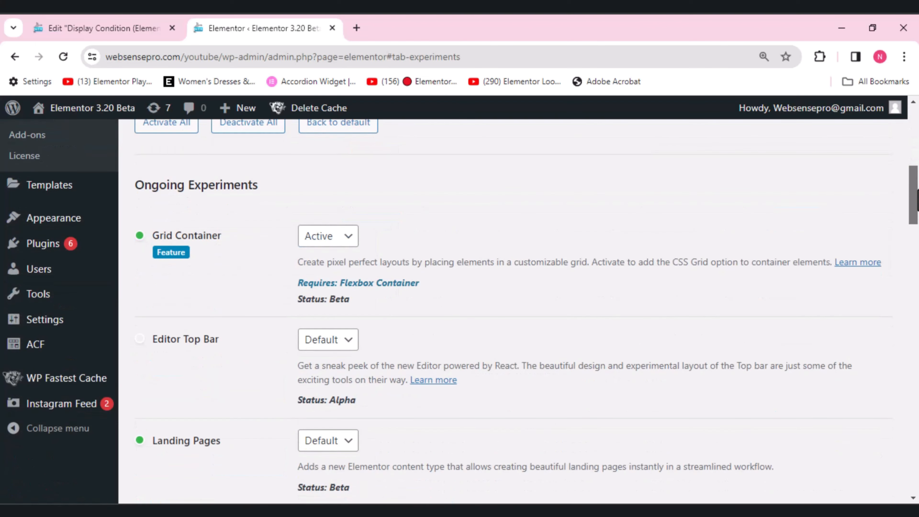
scroll(514, 311, "down", 5)
scroll(514, 312, "down", 3)
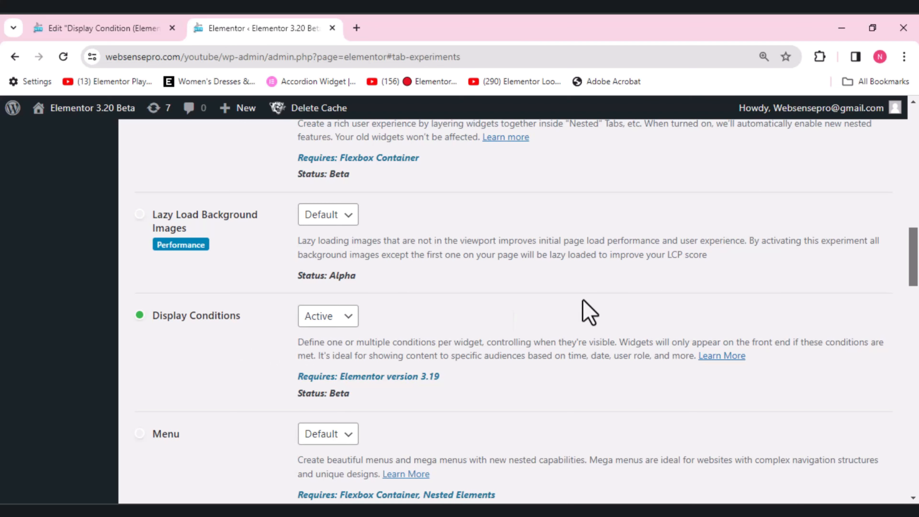
left_click_drag(918, 261, 918, 76)
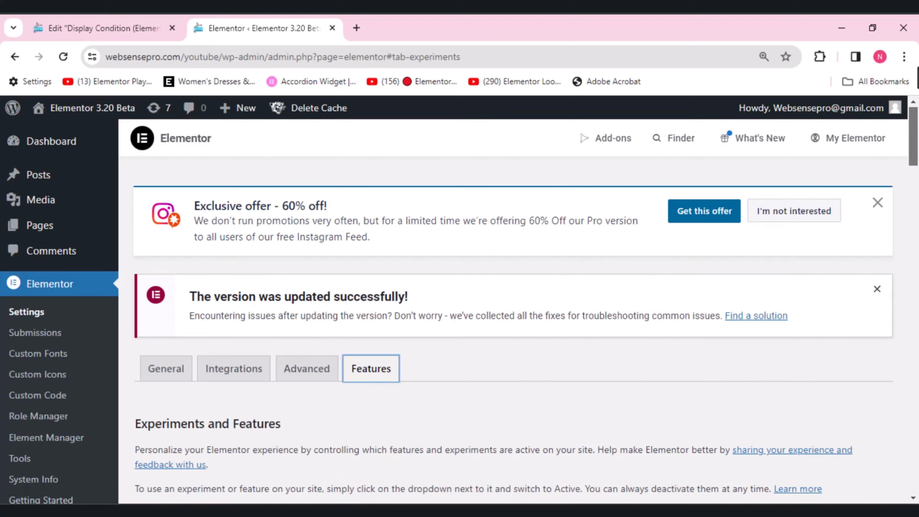
left_click(68, 29)
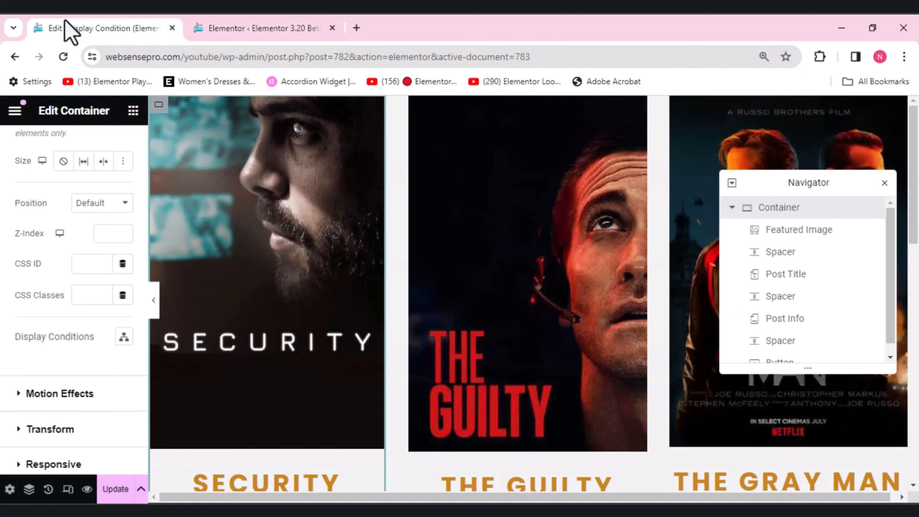
left_click(124, 338)
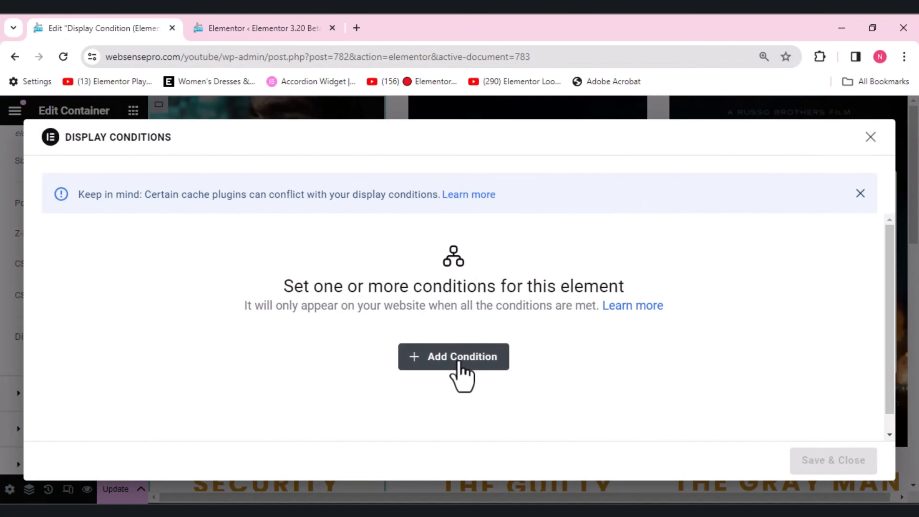
left_click(459, 362)
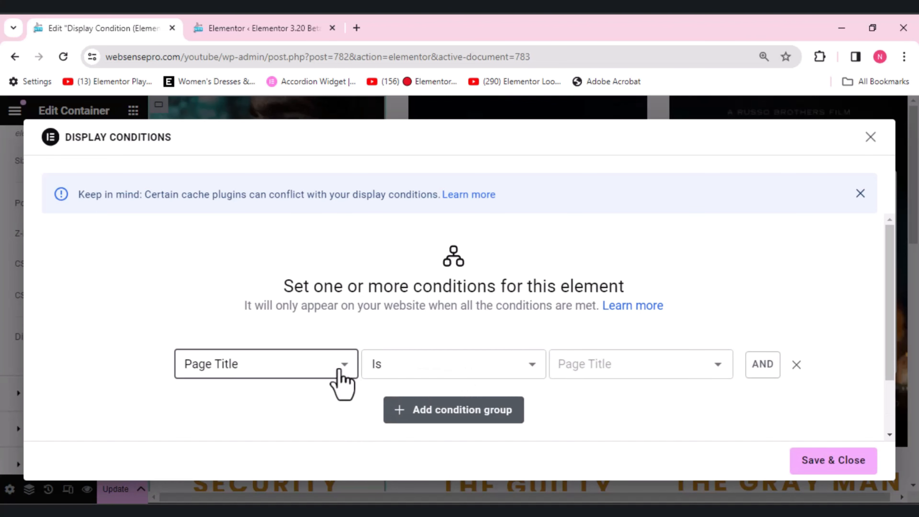
left_click(339, 370)
left_click_drag(351, 323, 367, 468)
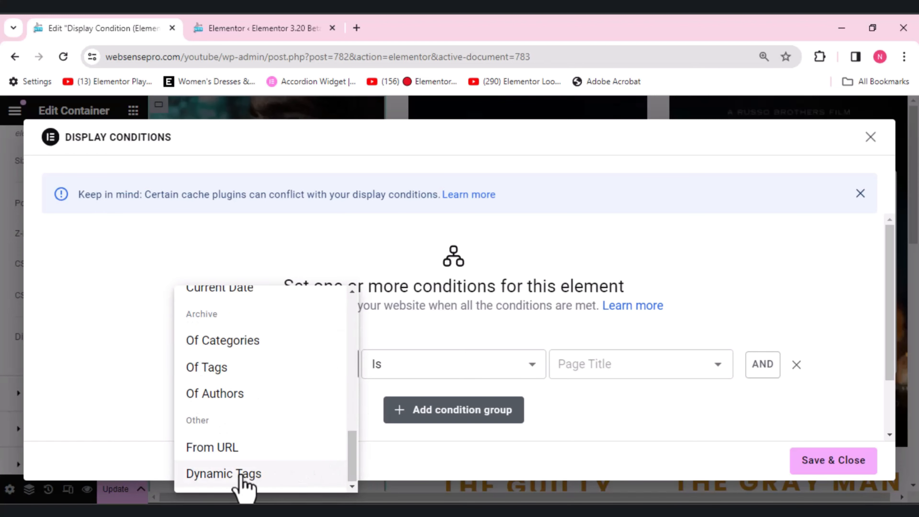
left_click(242, 475)
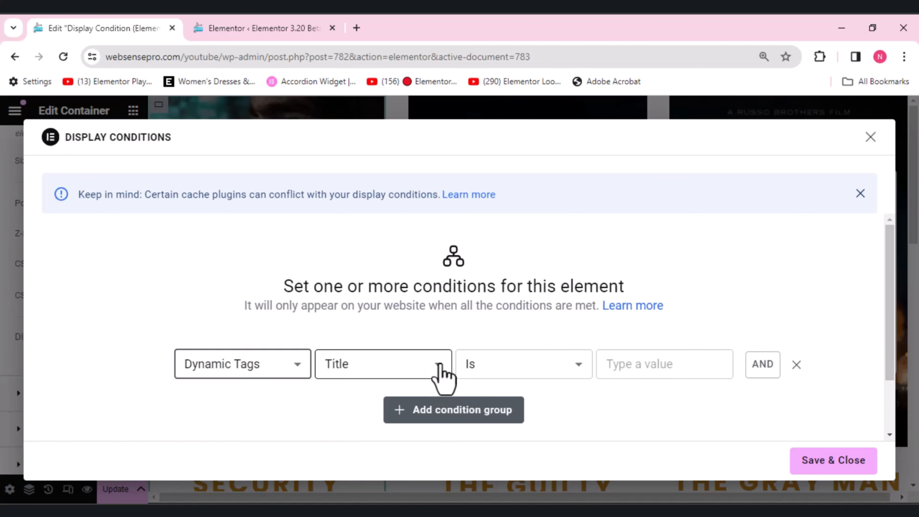
left_click(444, 363)
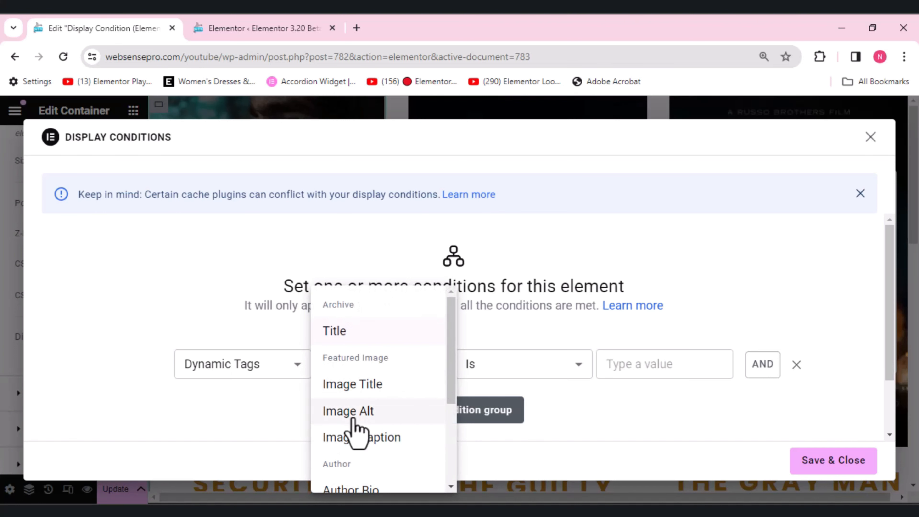
left_click(348, 412)
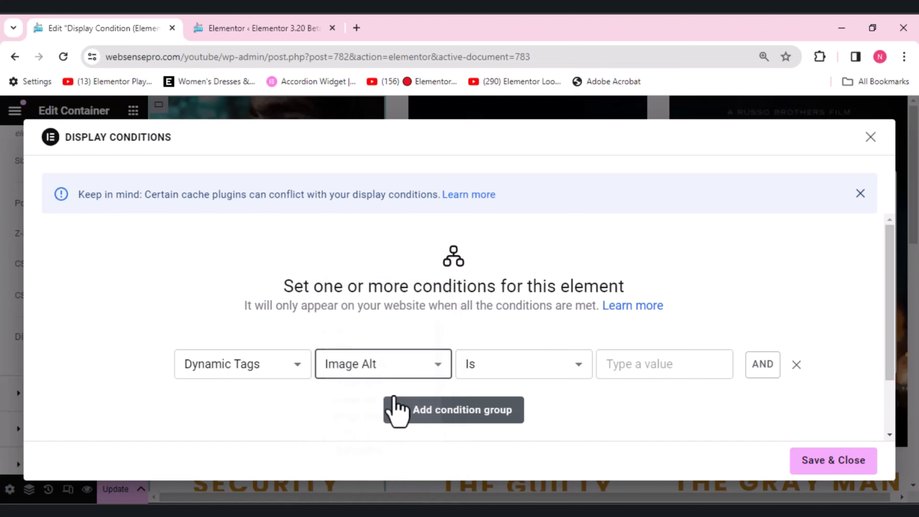
left_click(870, 137)
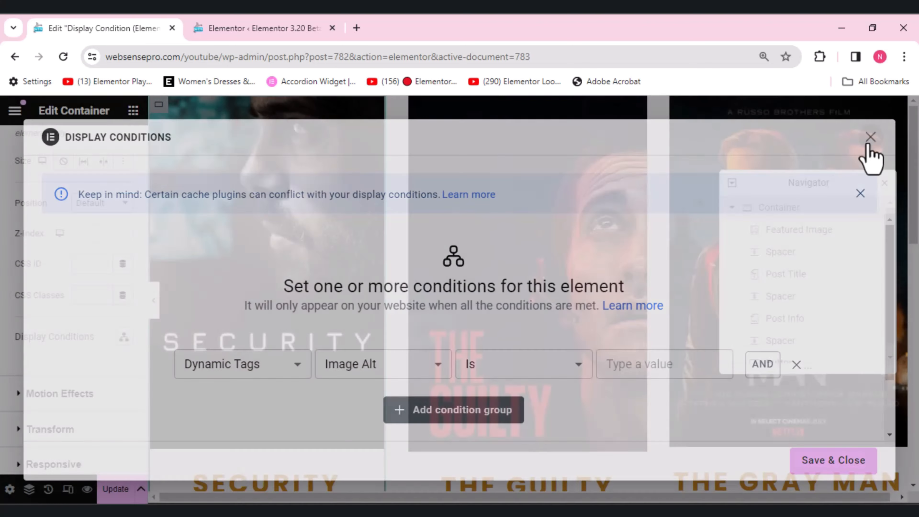
Step: Examine the alt text of the Security poster in the media library through the Featured Image widget, without inserting it
left_click(788, 235)
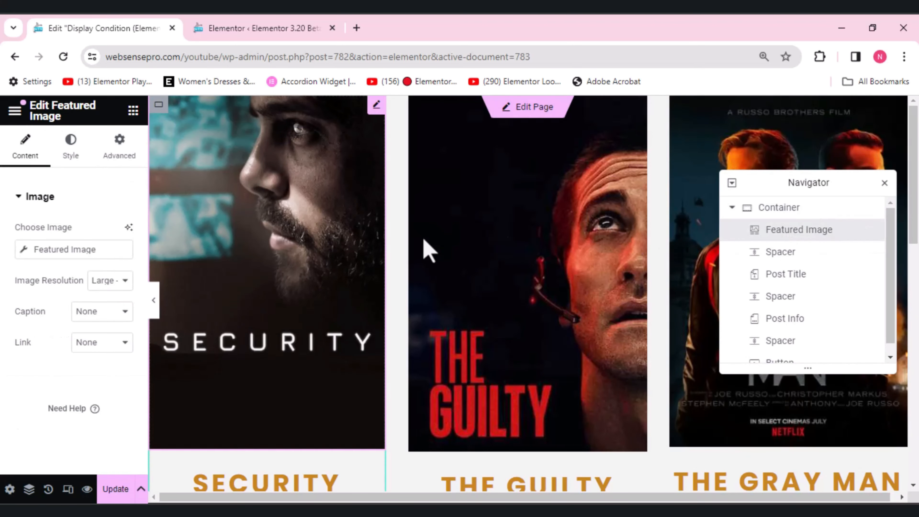
left_click(19, 250)
left_click(80, 358)
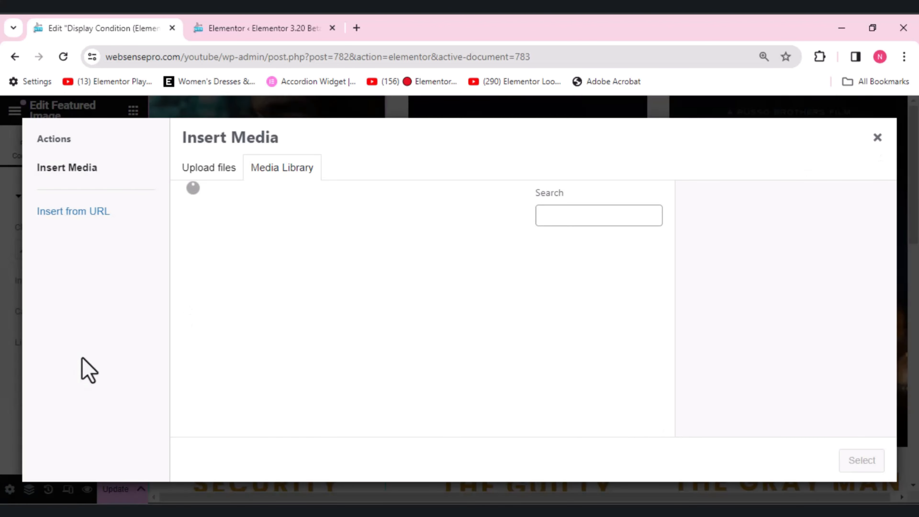
left_click(215, 303)
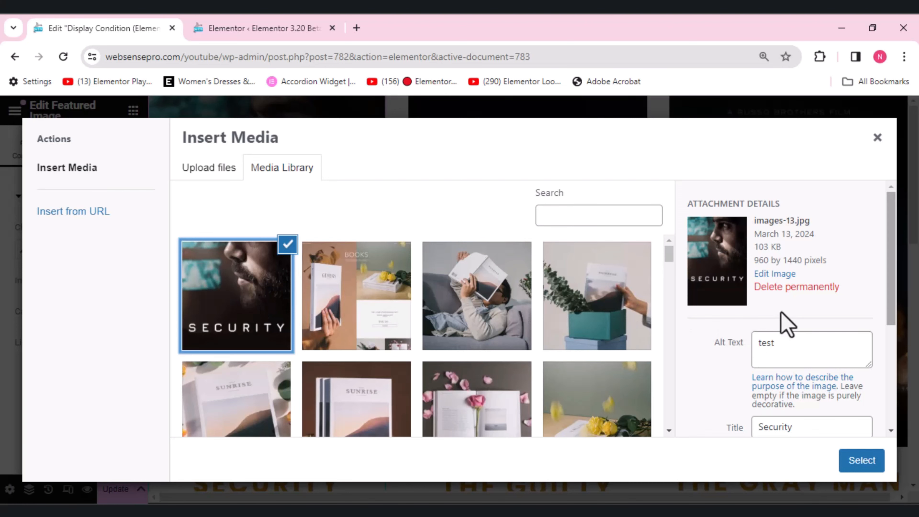
left_click(877, 138)
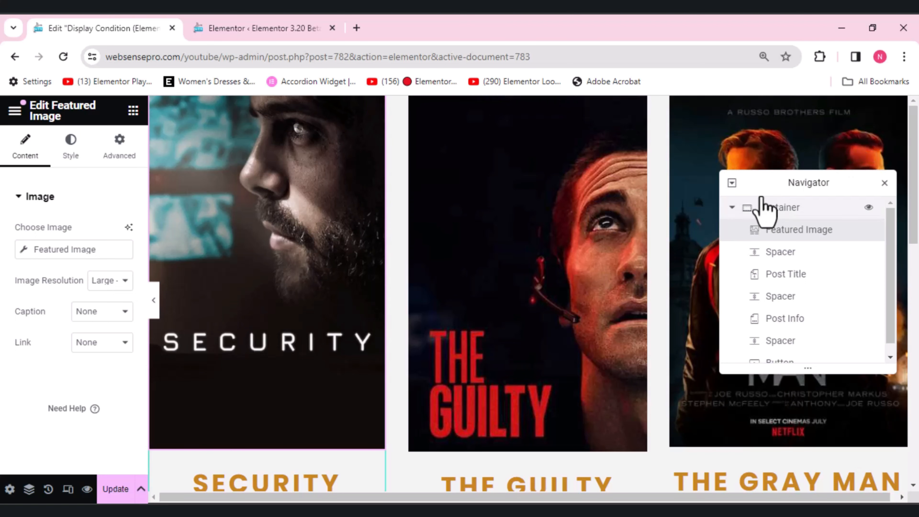
Step: Open the display conditions of the loop template's parent Container and set the condition type to Dynamic Tags
left_click(740, 215)
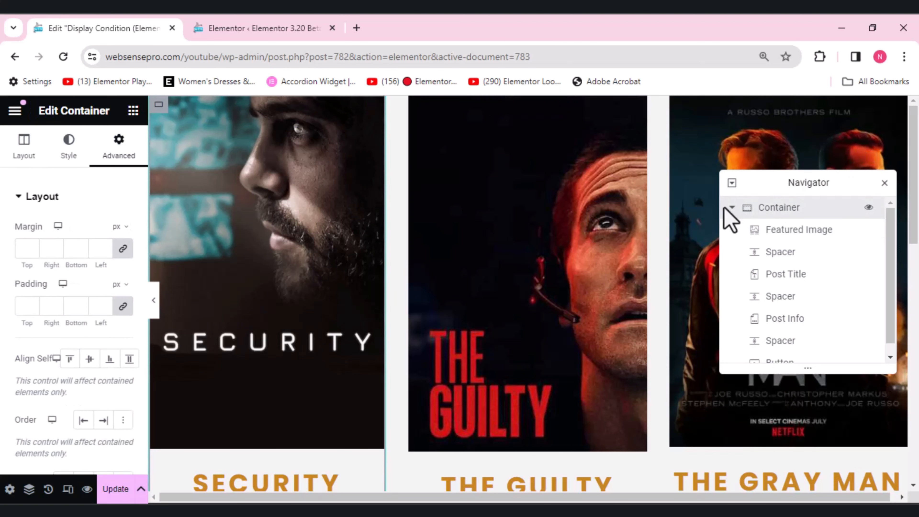
scroll(145, 206, "down", 8)
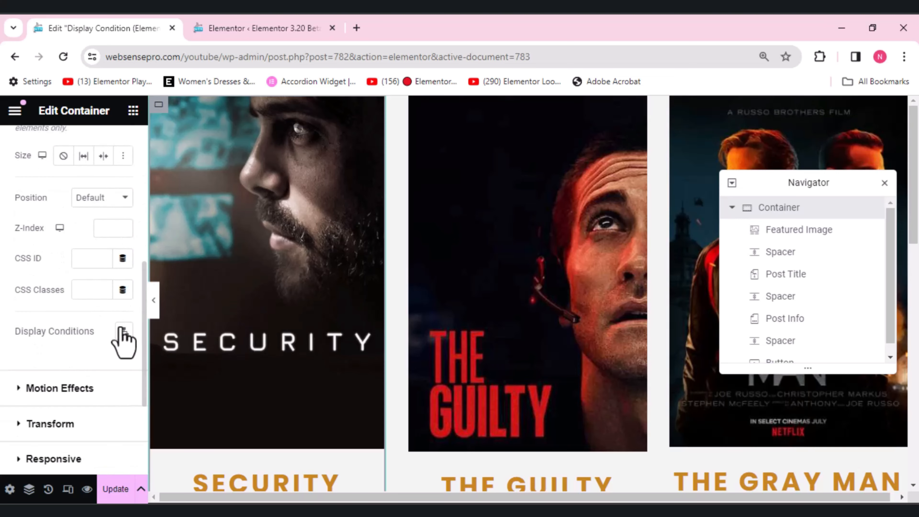
left_click(122, 330)
left_click(449, 364)
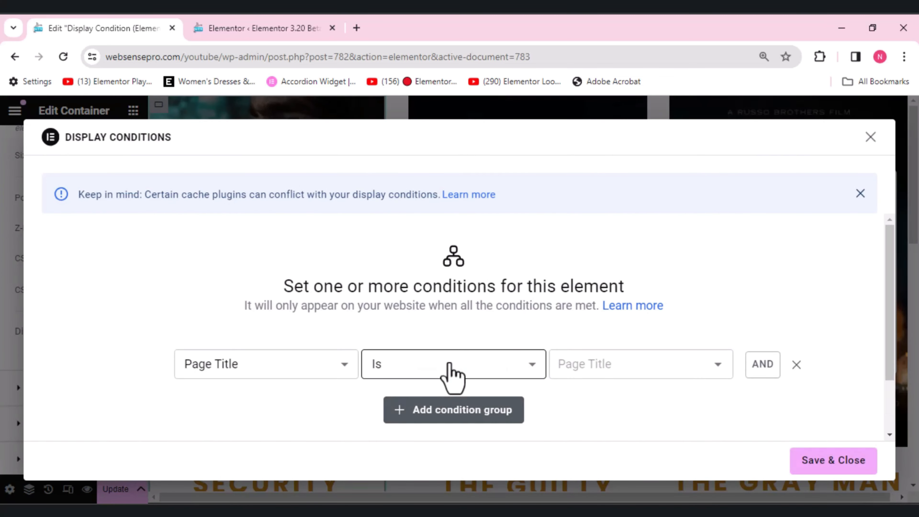
left_click(287, 366)
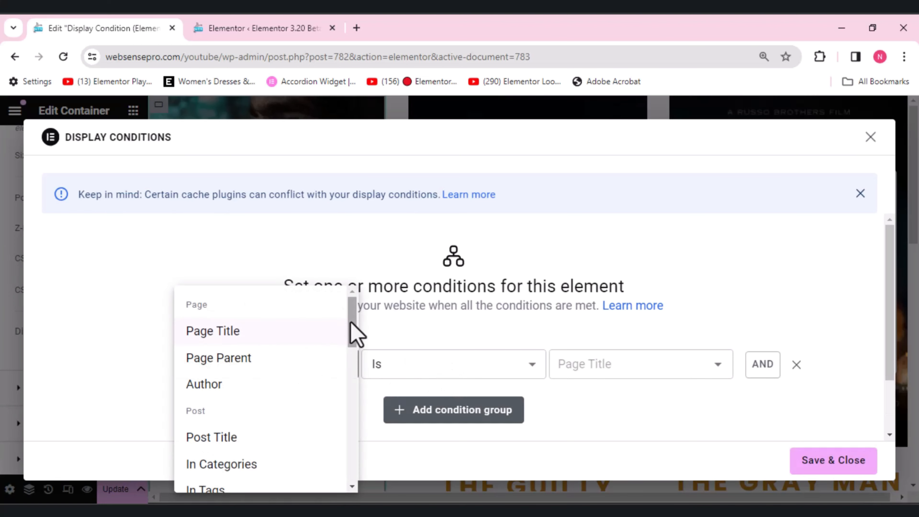
left_click_drag(351, 324, 329, 487)
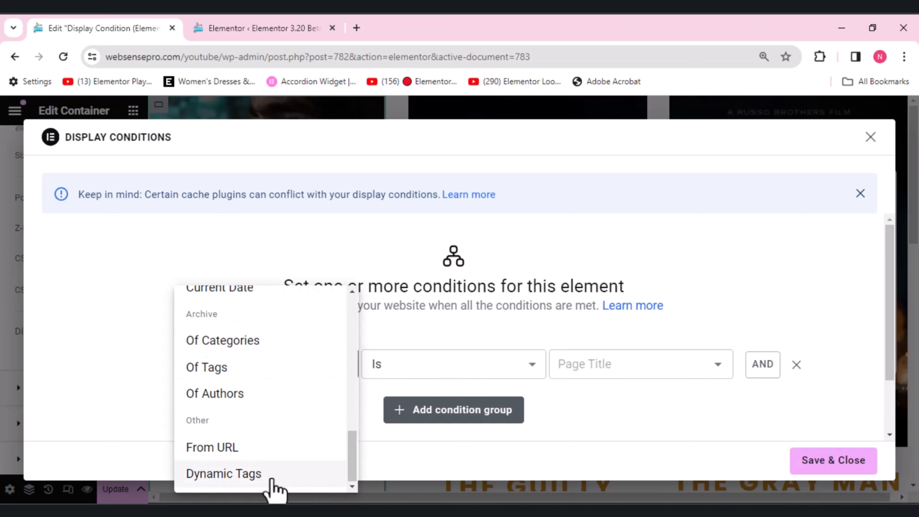
left_click(274, 485)
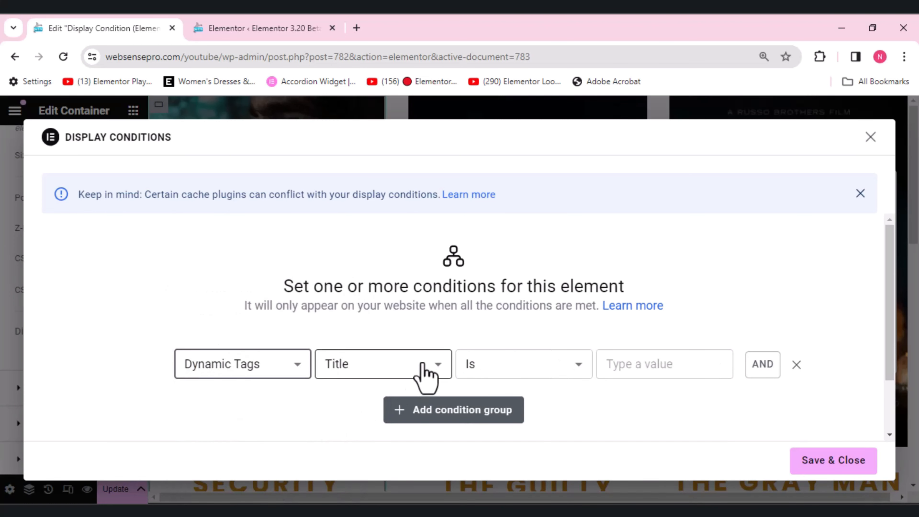
Step: Set the dynamic tag condition to featured image's Image Alt Is "test" and save the display conditions
left_click(428, 376)
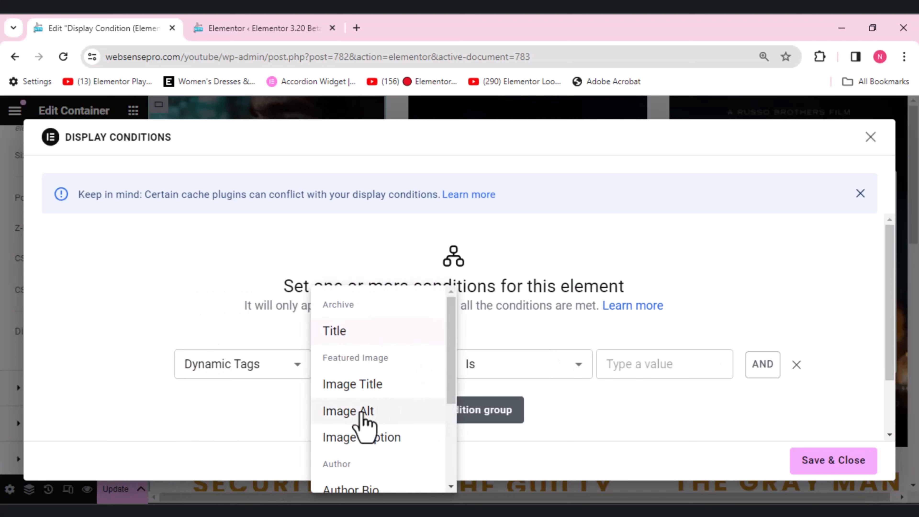
left_click(361, 411)
left_click(618, 363)
type("te")
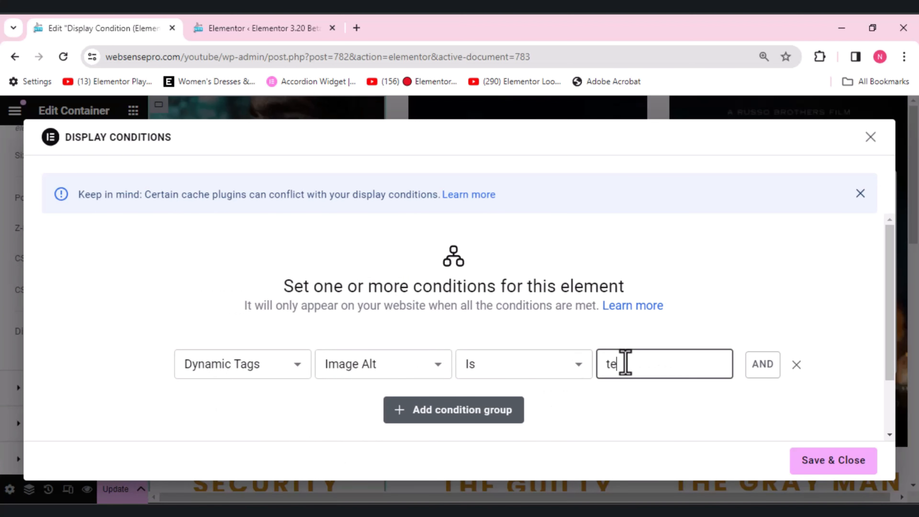
type("st")
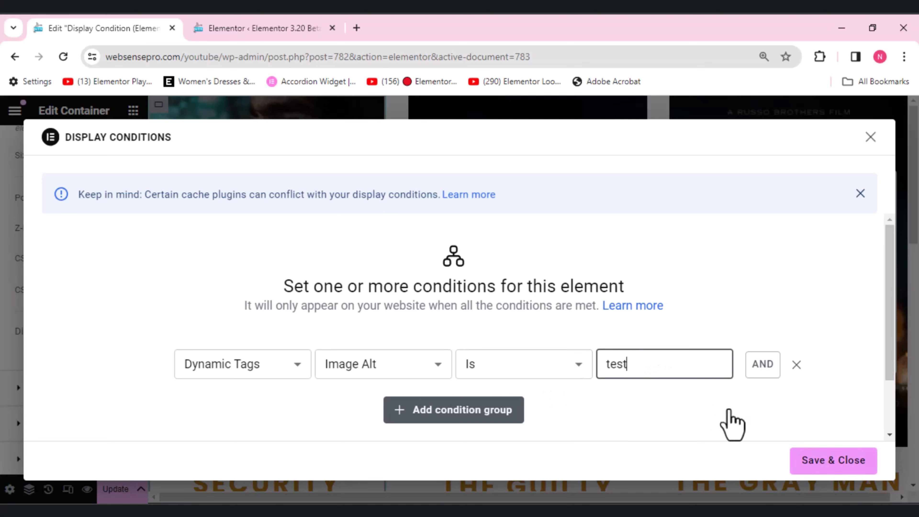
left_click(853, 468)
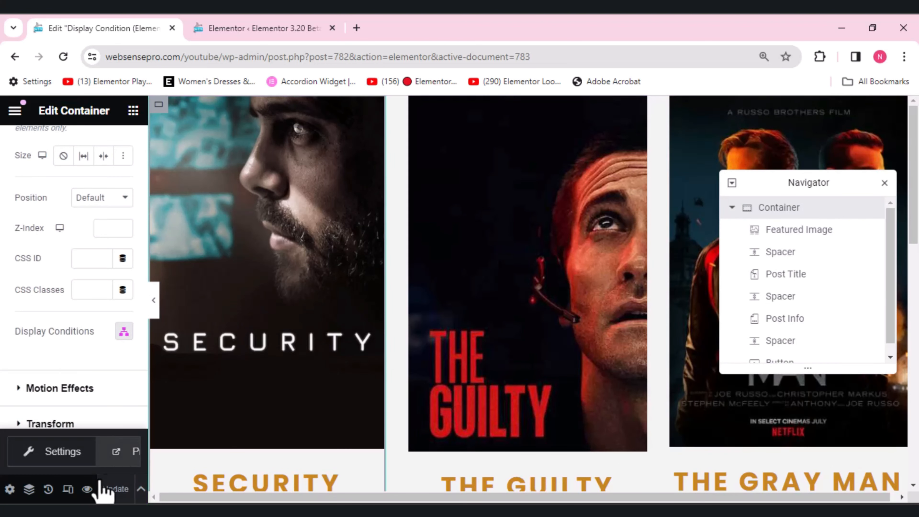
Step: Preview the page in a new tab to check which posts the loop displays, and return to the template editor
left_click(132, 453)
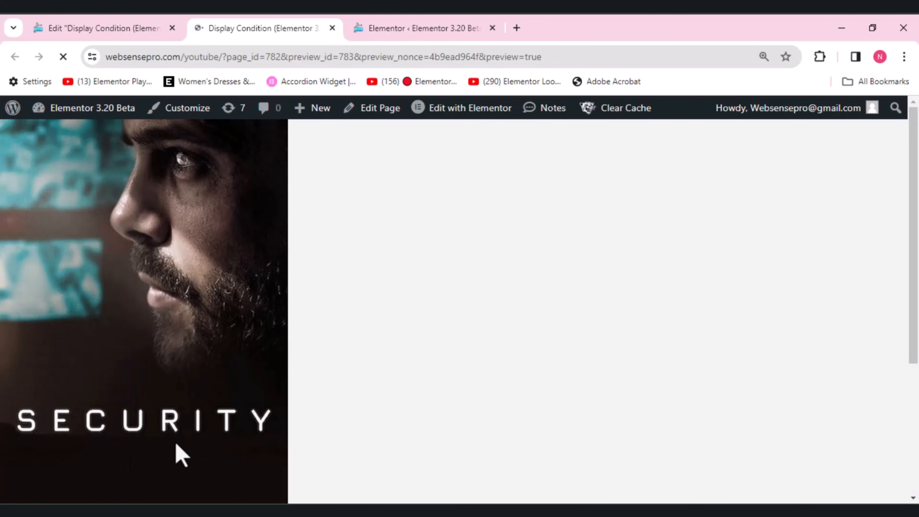
scroll(905, 308, "down", 5)
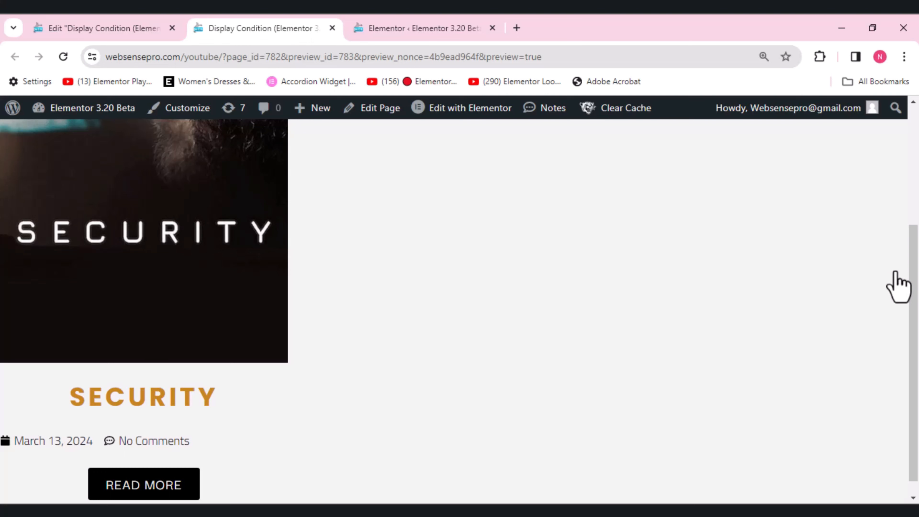
scroll(910, 293, "up", 5)
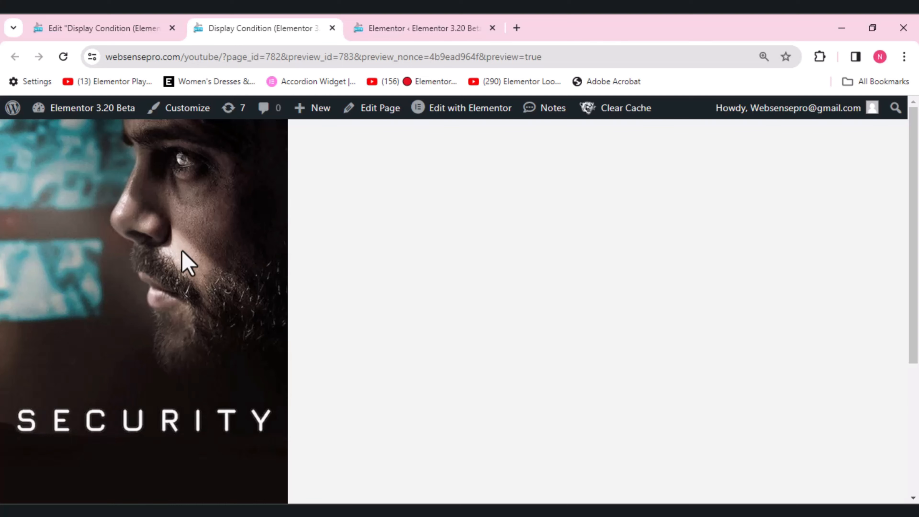
left_click(129, 20)
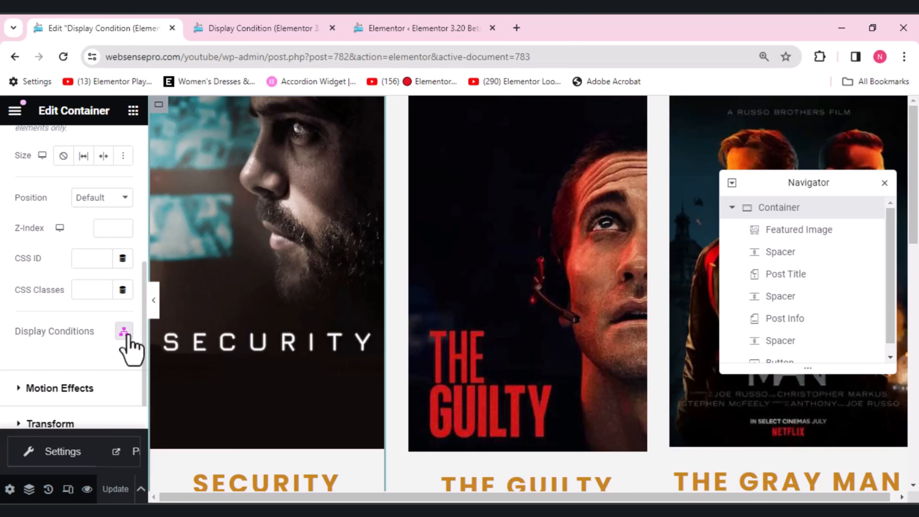
Step: Add an OR condition group to the Container with Post Title Is The Guilty, save the conditions and update the template
left_click(124, 331)
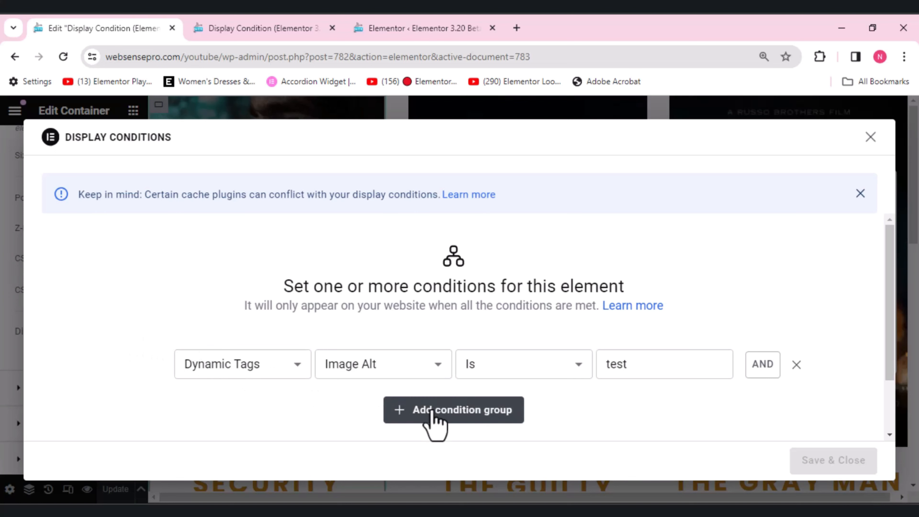
left_click(433, 415)
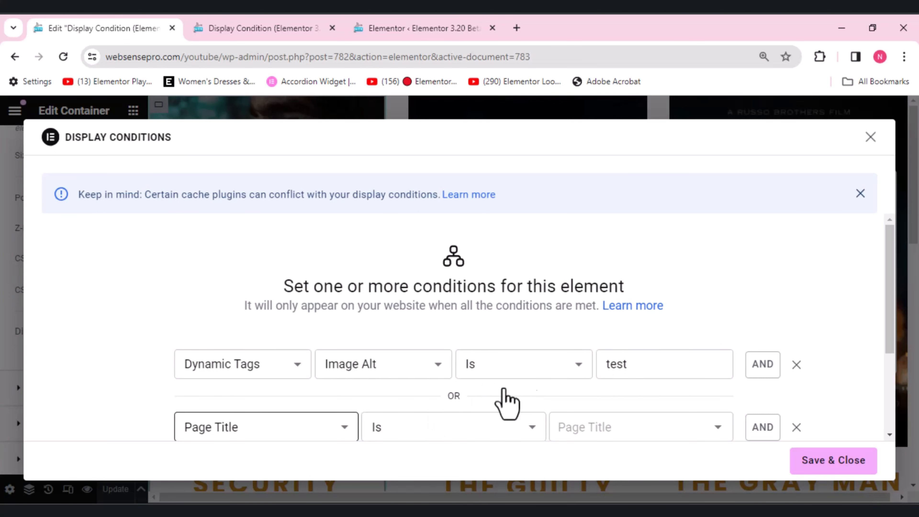
left_click(348, 433)
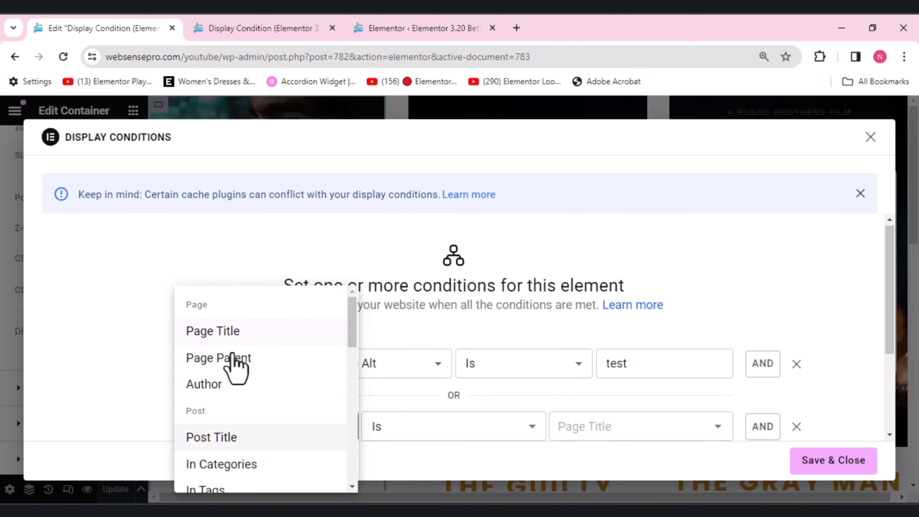
left_click(227, 442)
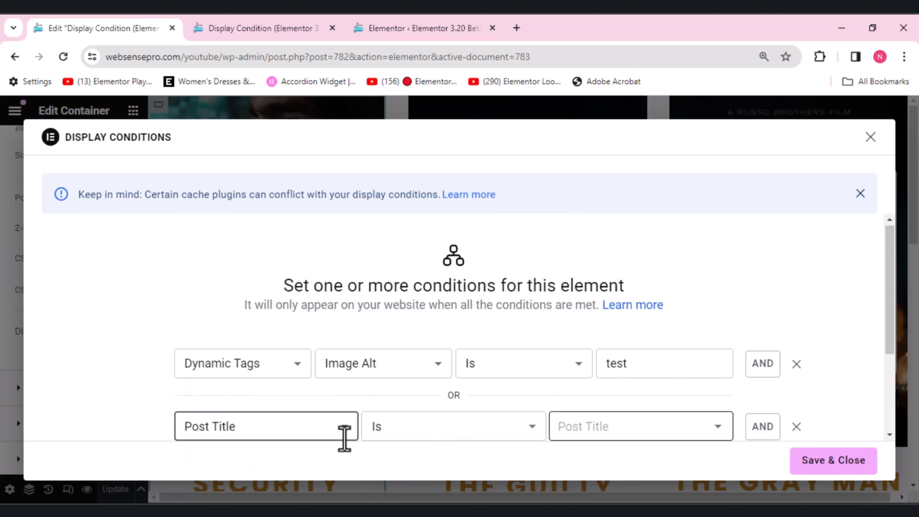
left_click(614, 427)
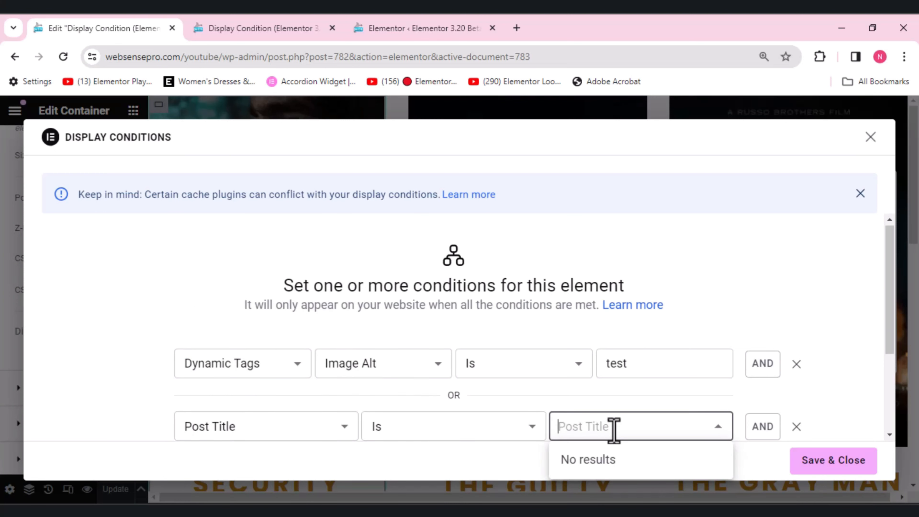
type("The")
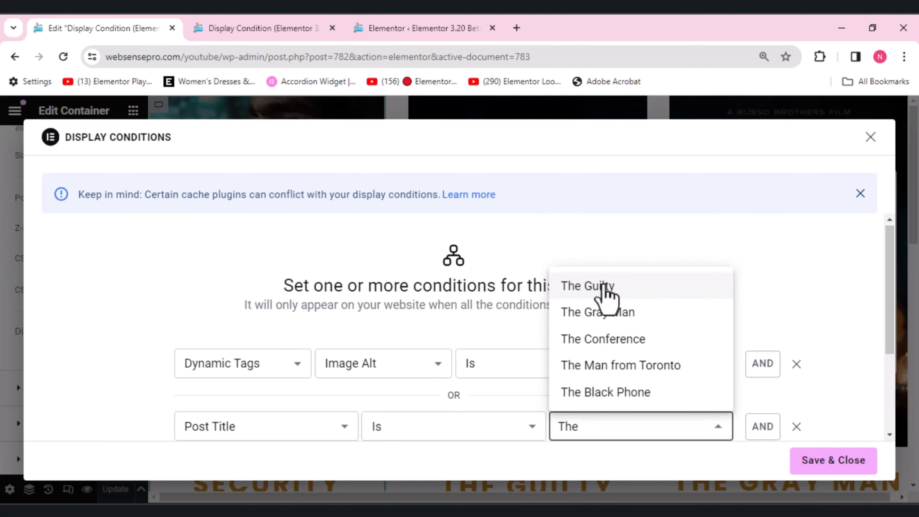
left_click(604, 286)
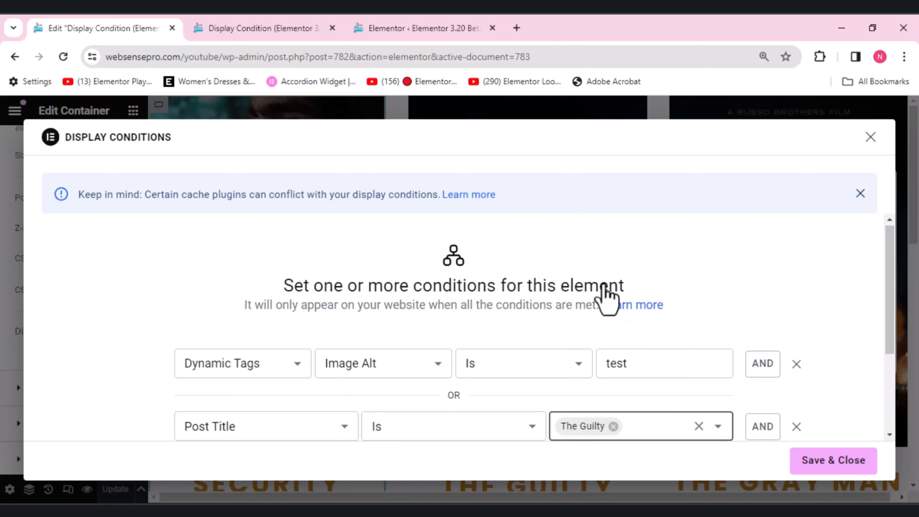
left_click(847, 460)
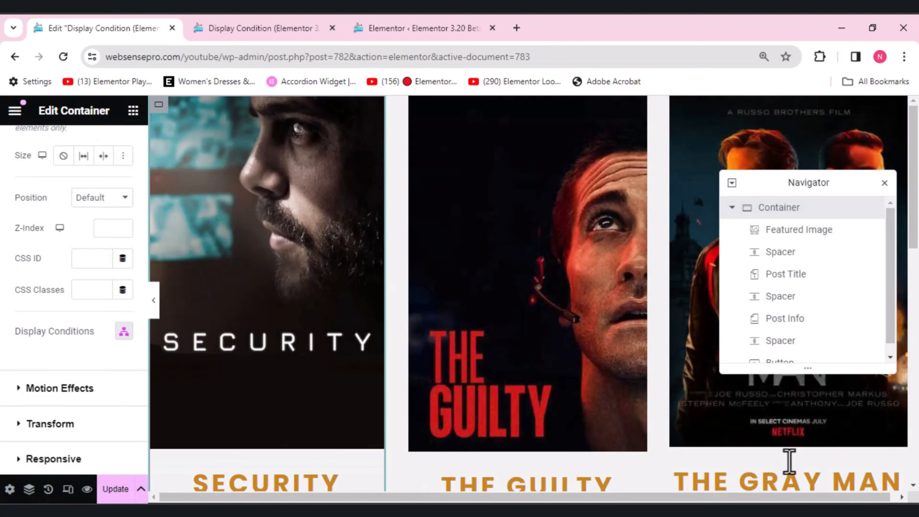
left_click(114, 491)
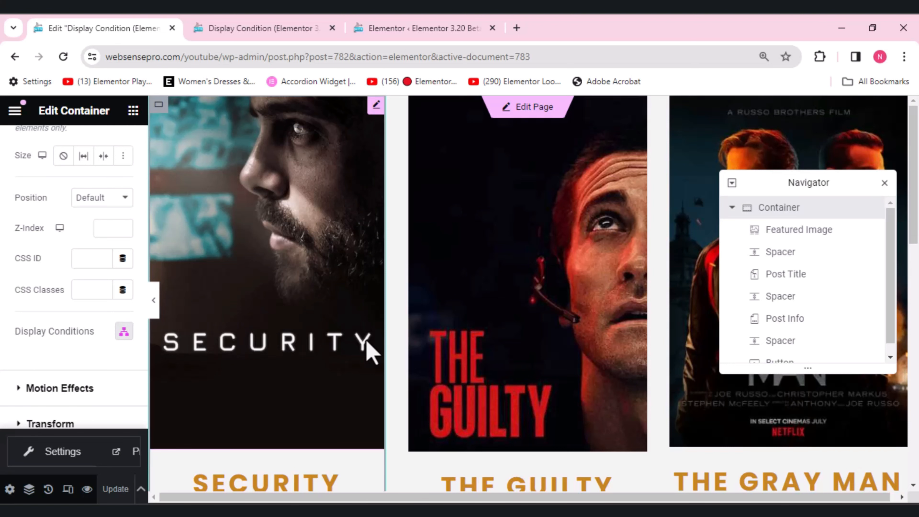
Step: Check the displayed posts in the page preview, dismiss the subscribe popup and return to the template editor
left_click(267, 28)
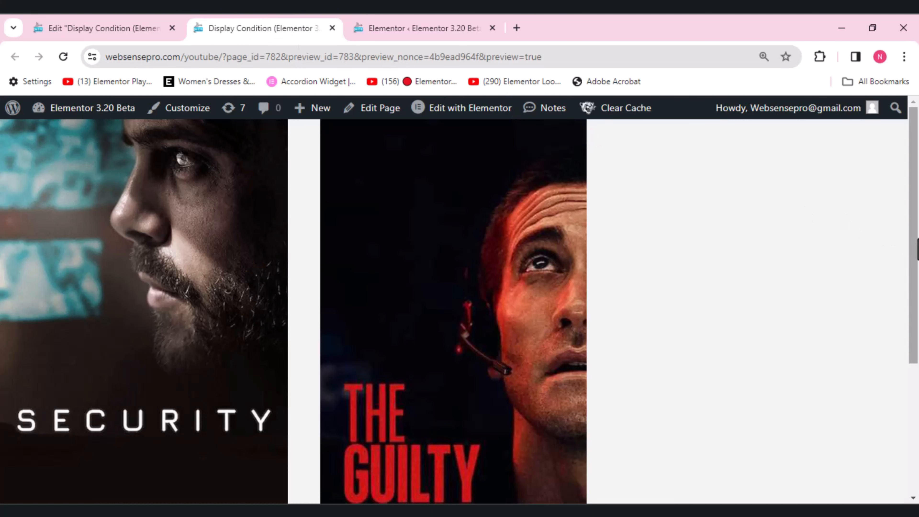
scroll(761, 290, "down", 5)
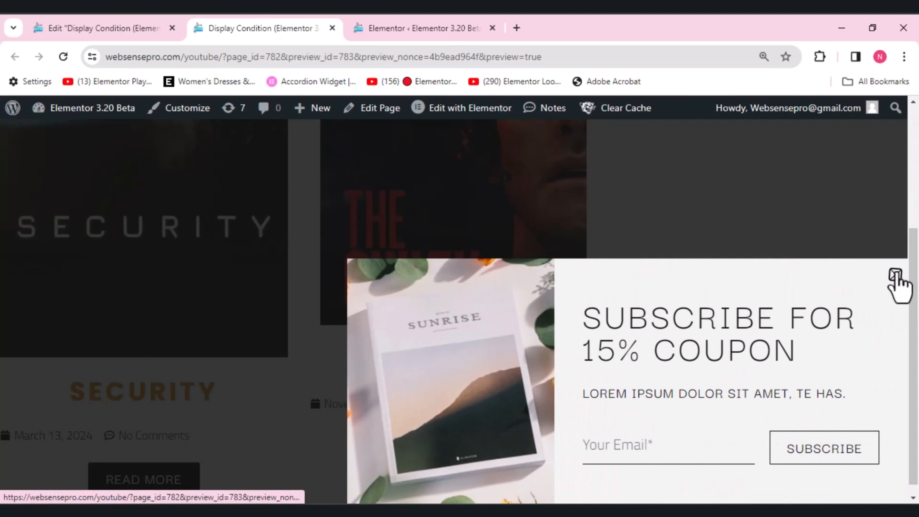
left_click(896, 277)
left_click(72, 21)
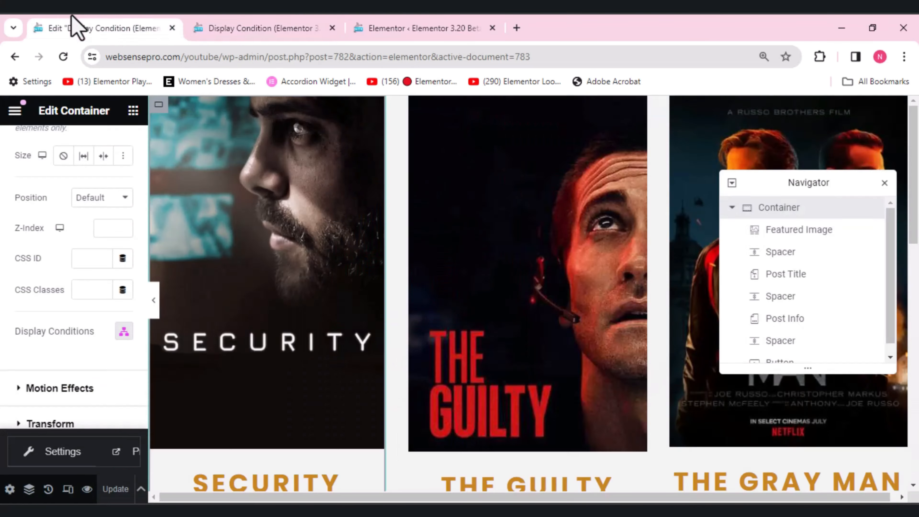
Step: Add an AND condition with Login Status Is Logged In to The Guilty post title group in the Container's display conditions
left_click(123, 332)
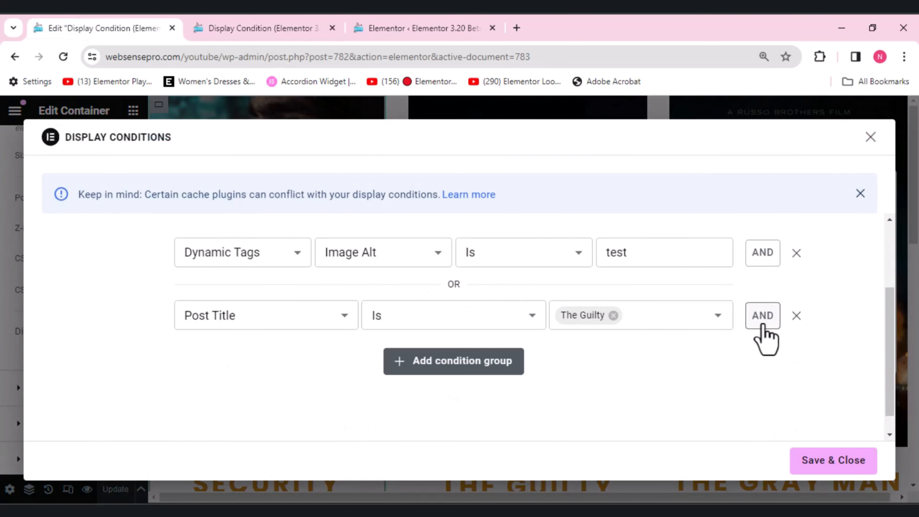
left_click(764, 325)
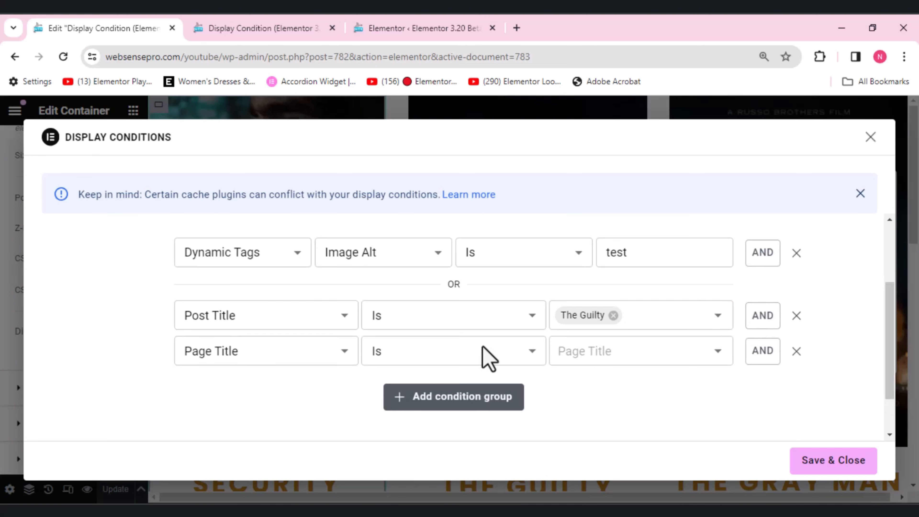
left_click(329, 360)
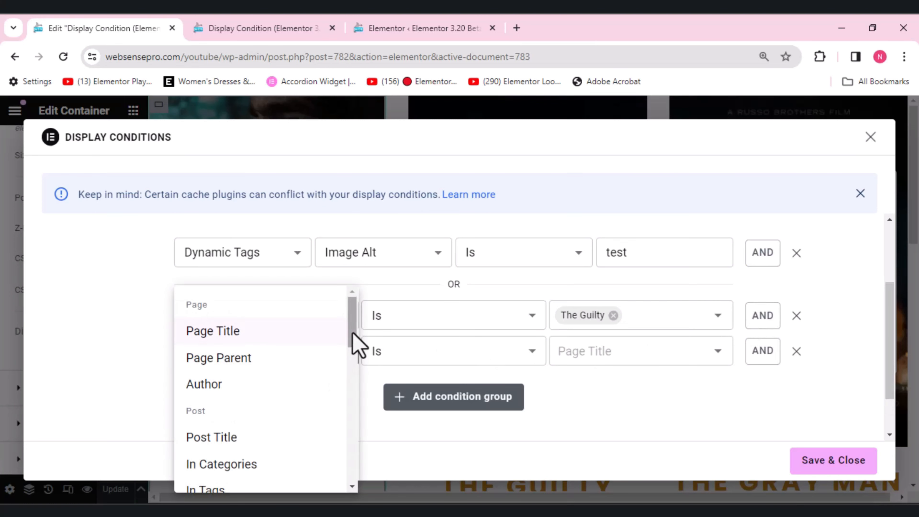
left_click_drag(355, 344, 355, 396)
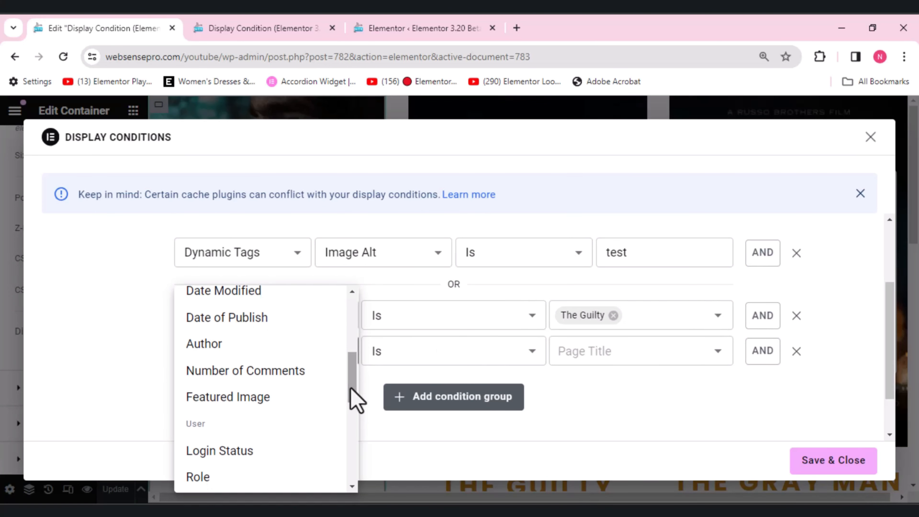
left_click(244, 454)
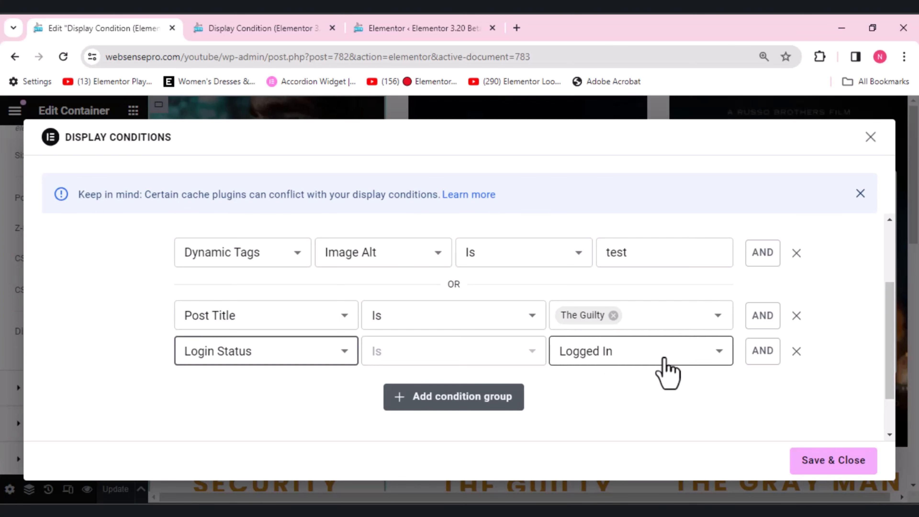
Step: Add another AND condition below the Login Status condition and browse its available condition types
left_click(764, 359)
left_click(274, 396)
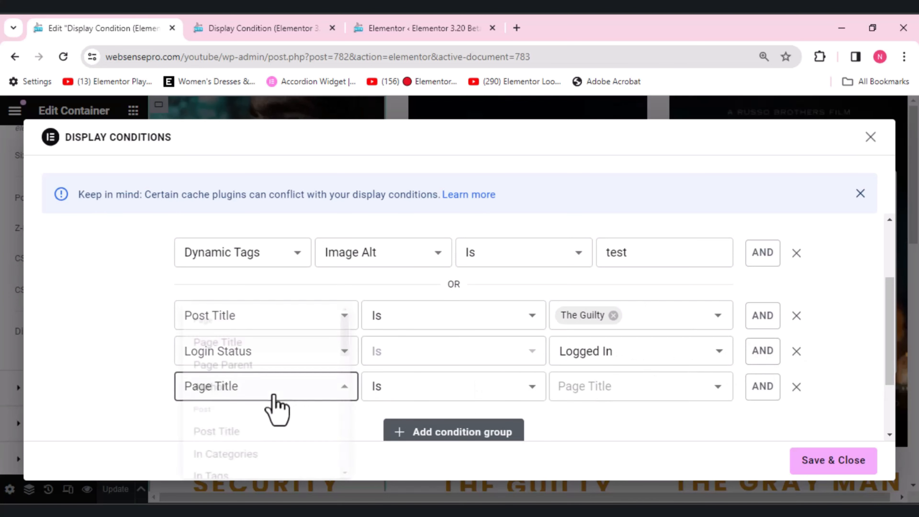
left_click_drag(353, 332, 358, 418)
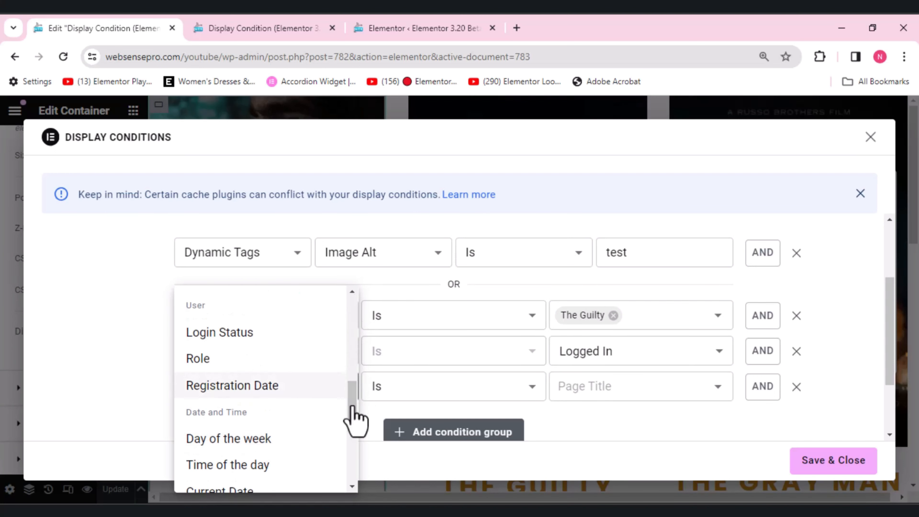
left_click_drag(351, 404, 350, 428)
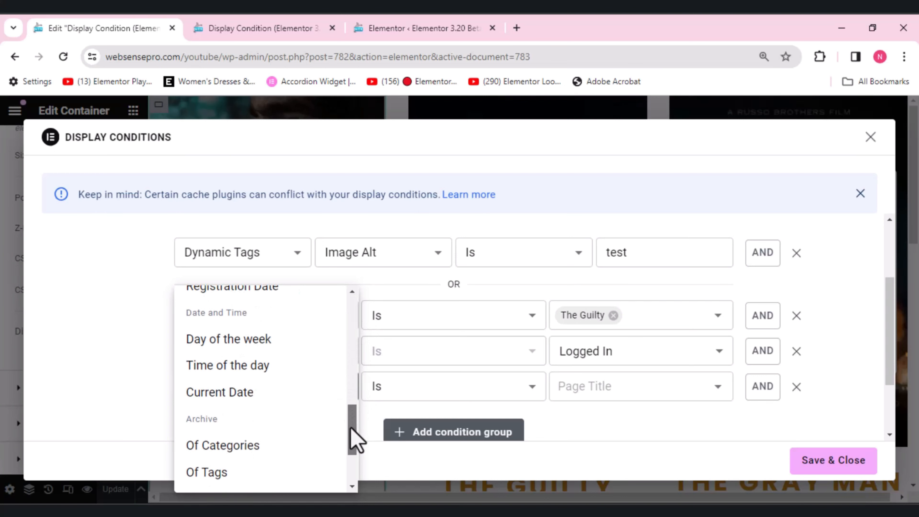